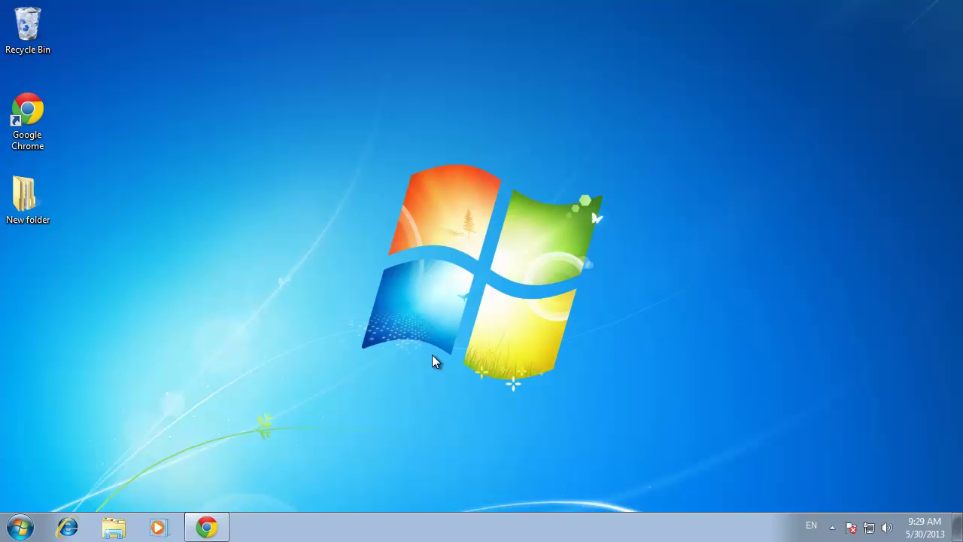
pyautogui.click(226, 490)
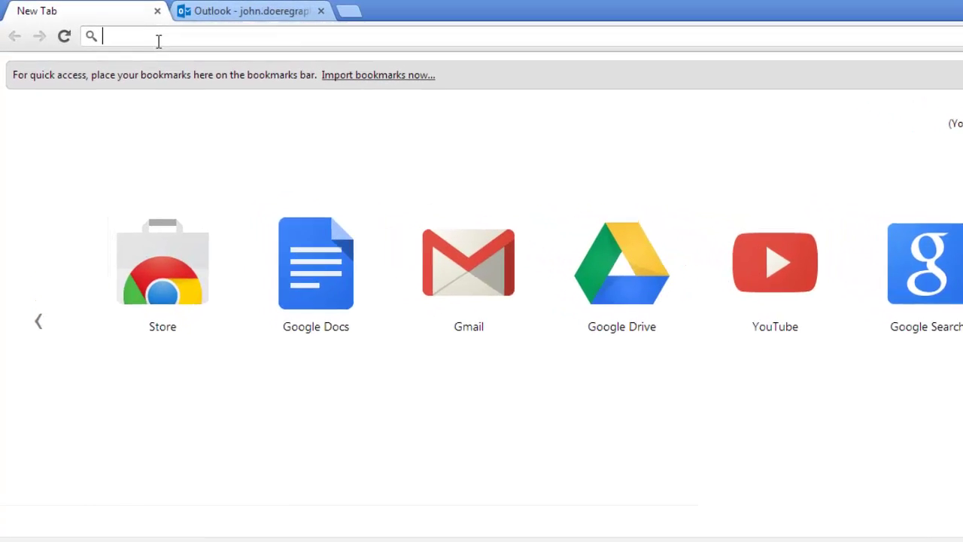
pyautogui.write('www.airserve')
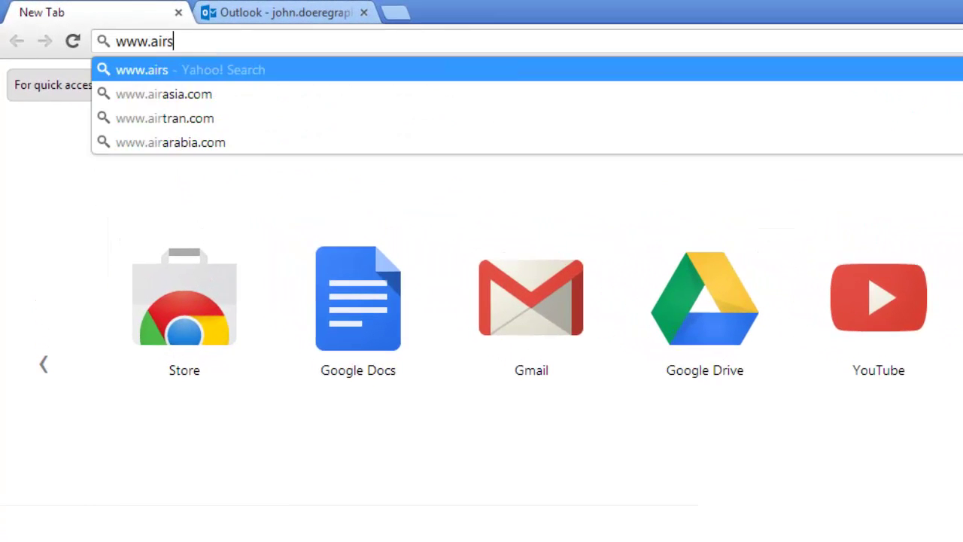
pyautogui.write('r.com')
pyautogui.press('Return')
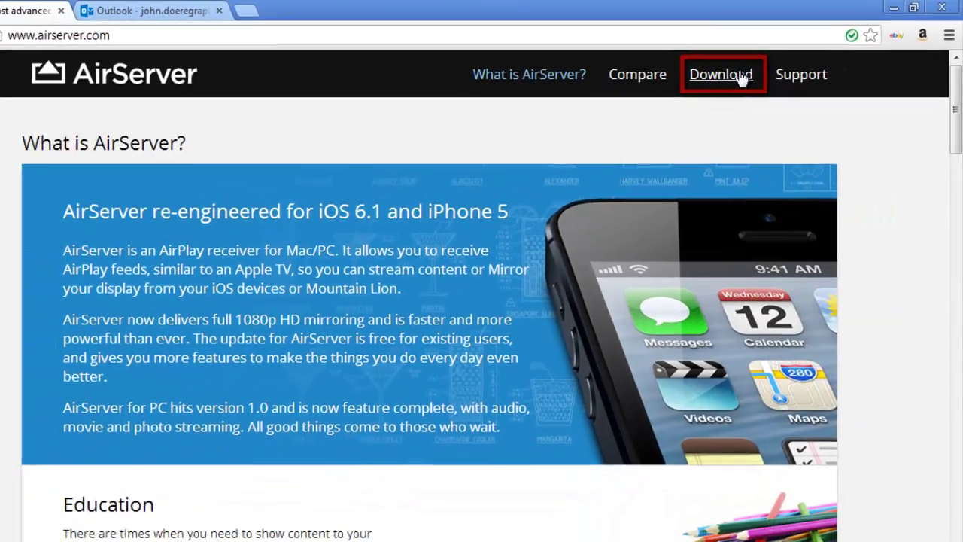
pyautogui.click(741, 75)
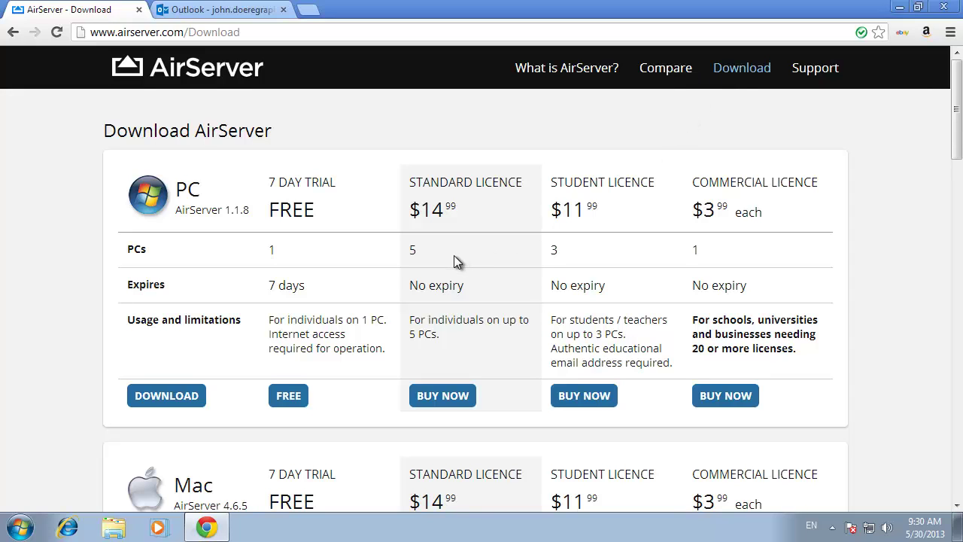
pyautogui.click(289, 396)
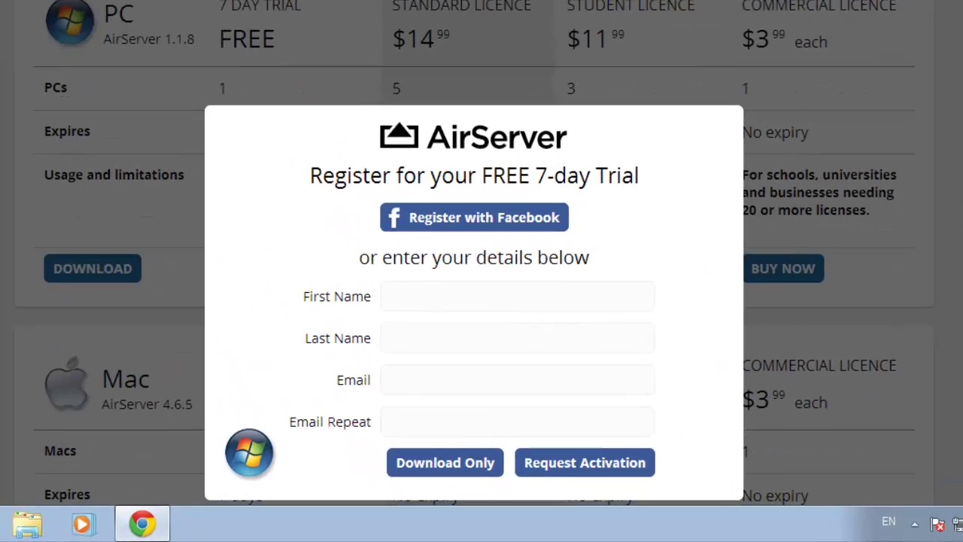
# Step: Fill in the trial form with the first name, last name and e-mail address entered twice
pyautogui.click(528, 305)
pyautogui.press('Tab')
pyautogui.press('Tab')
pyautogui.press('Tab')
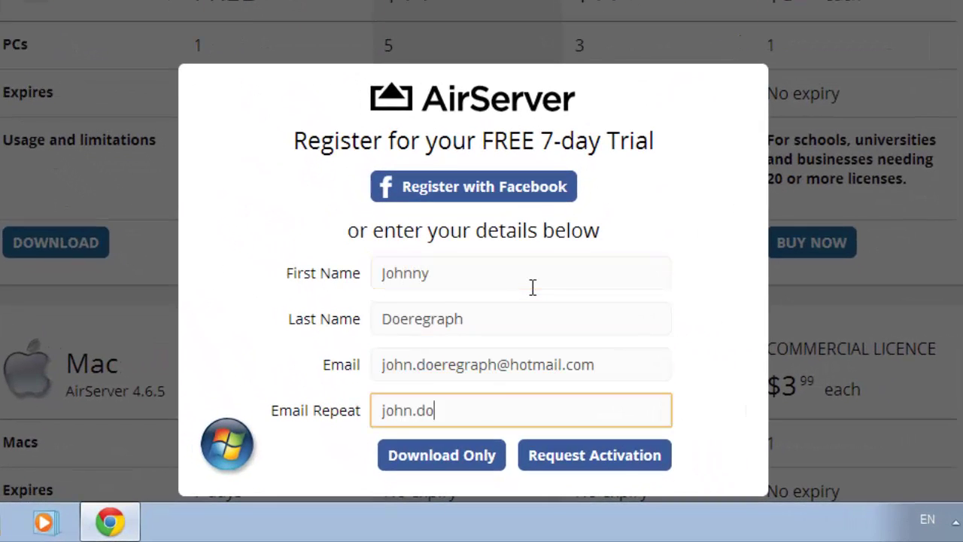
# Step: Request trial activation and open AirServer's confirmation email in the webmail inbox
pyautogui.click(619, 457)
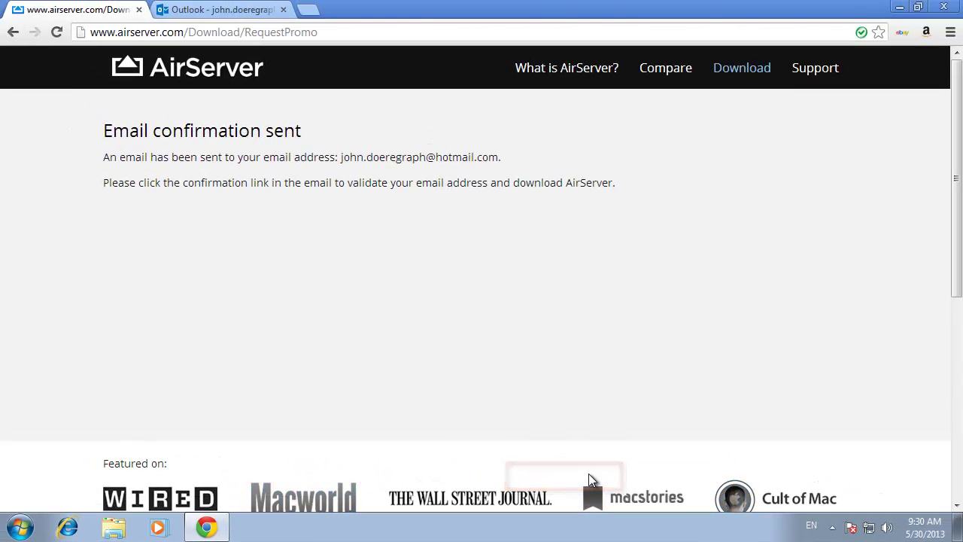
pyautogui.click(236, 12)
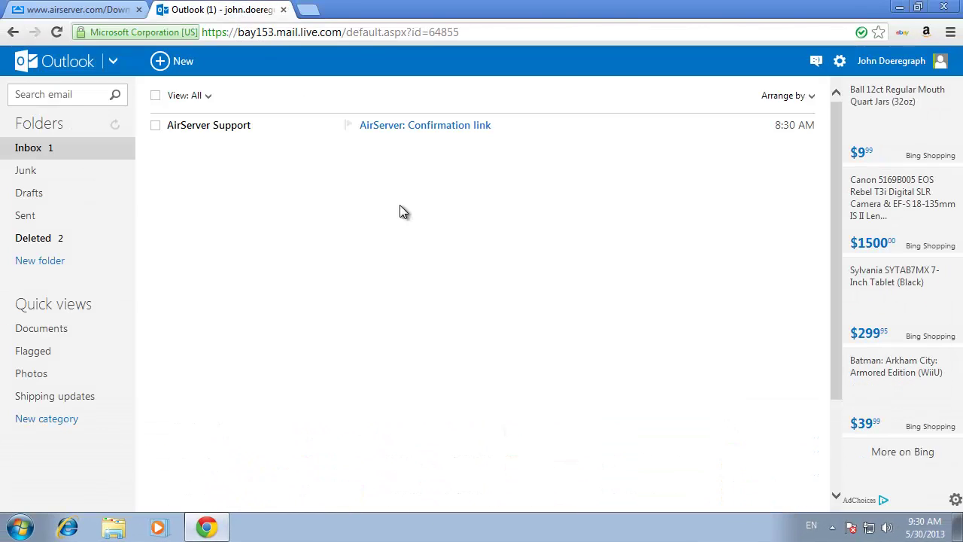
pyautogui.click(430, 129)
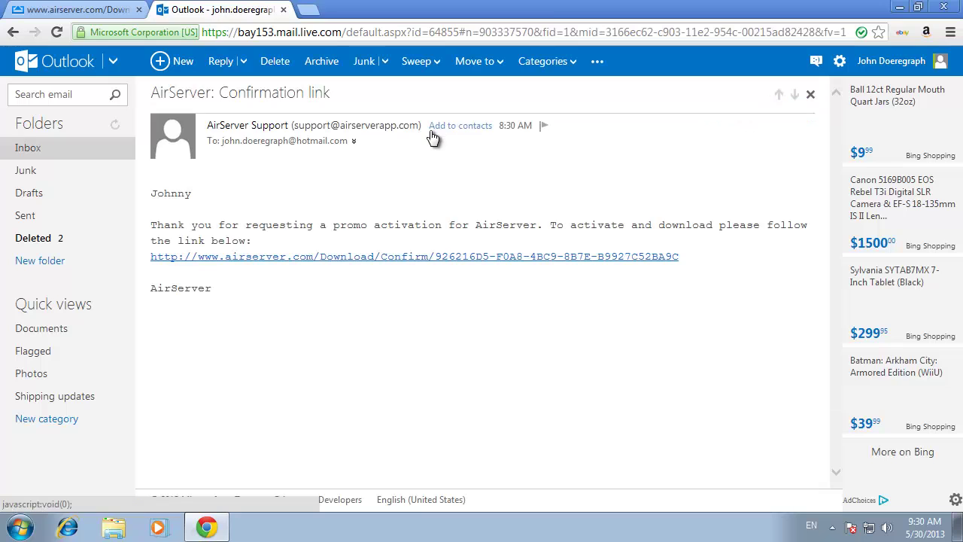
# Step: Follow the confirmation link, download AirServer-1.1.8.msi, and copy the activation code
pyautogui.click(409, 257)
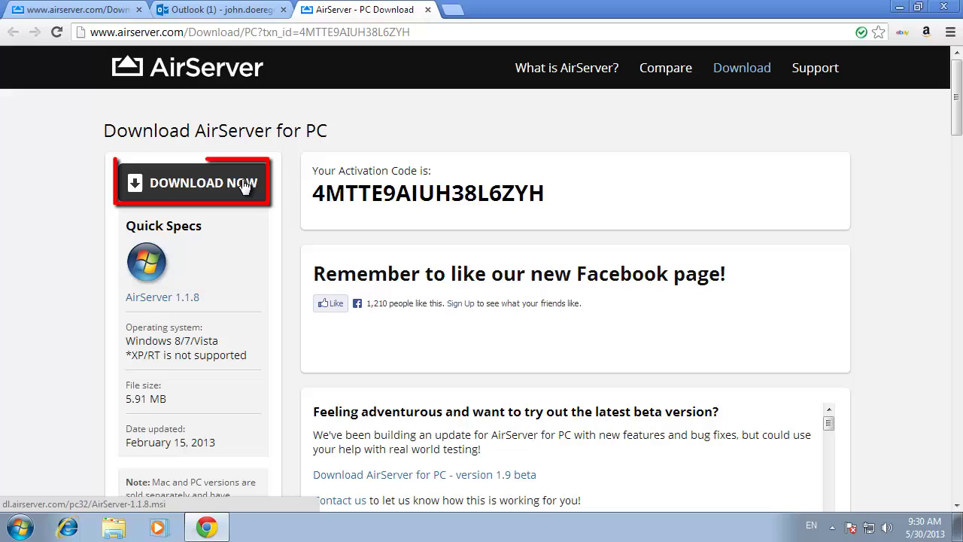
pyautogui.click(245, 186)
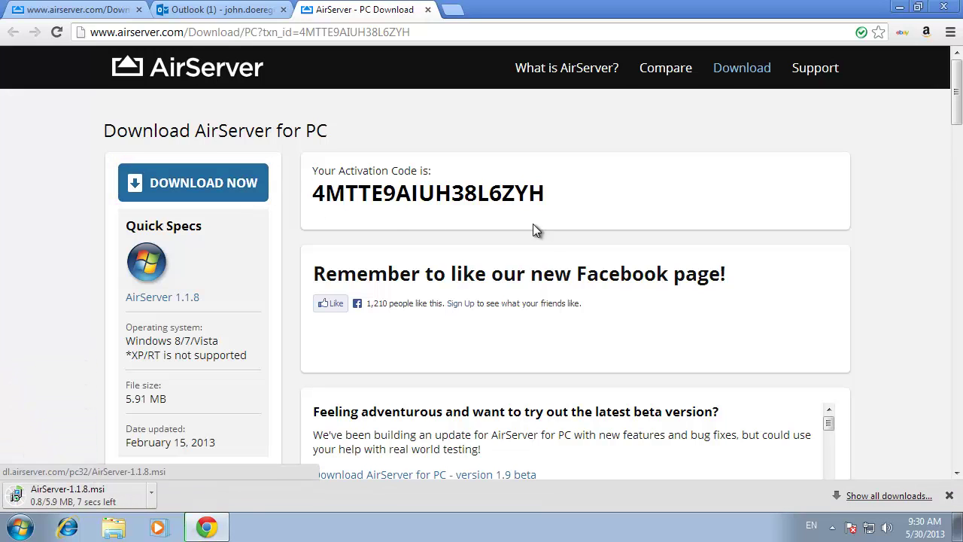
pyautogui.moveTo(555, 195); pyautogui.dragTo(319, 195)
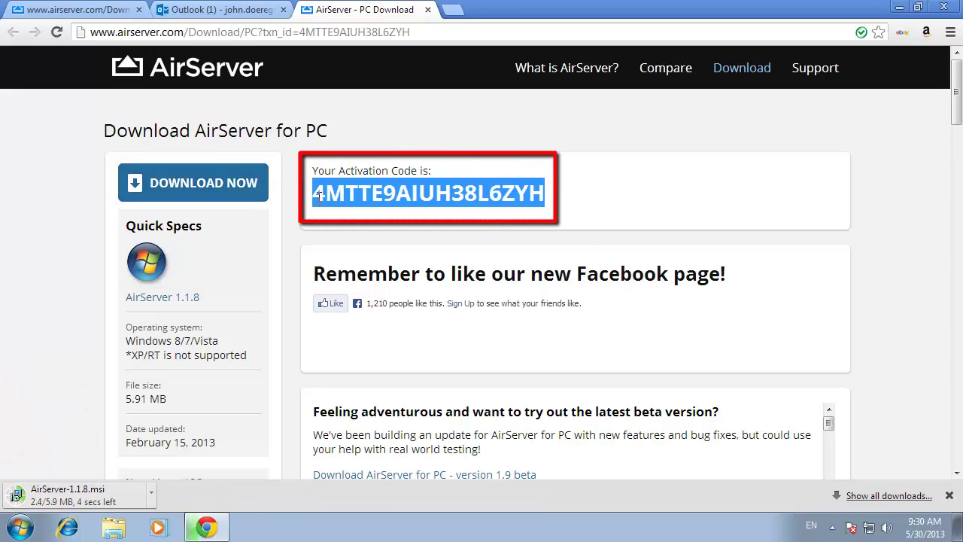
pyautogui.rightClick(329, 194)
pyautogui.click(340, 209)
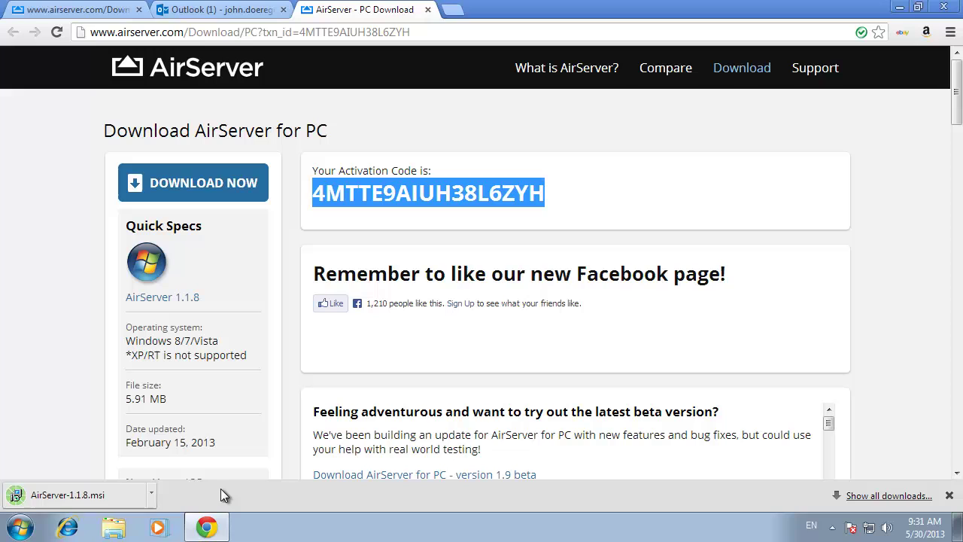
# Step: Run the AirServer installer, accept its DirectX prompt, and download the June 2010 DirectX End-User Runtimes
pyautogui.click(96, 487)
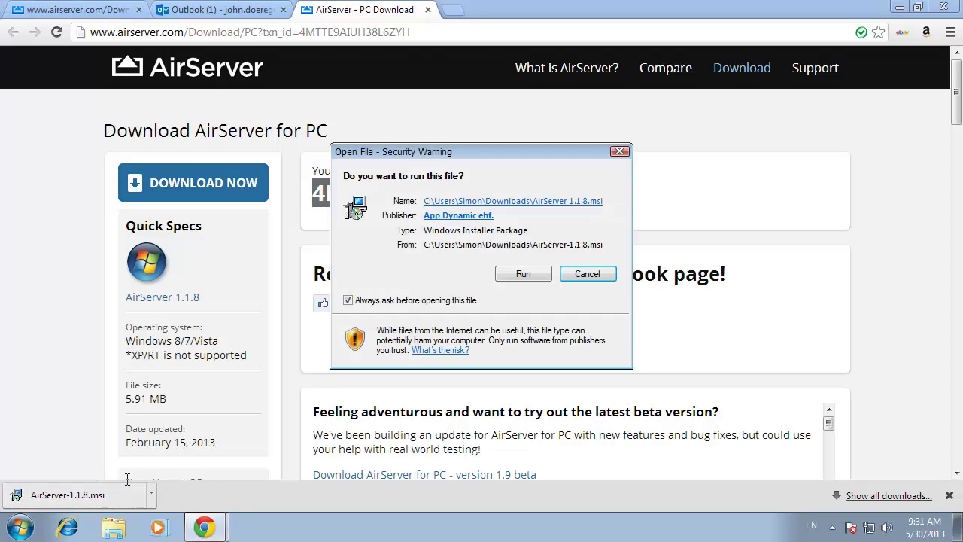
pyautogui.click(519, 274)
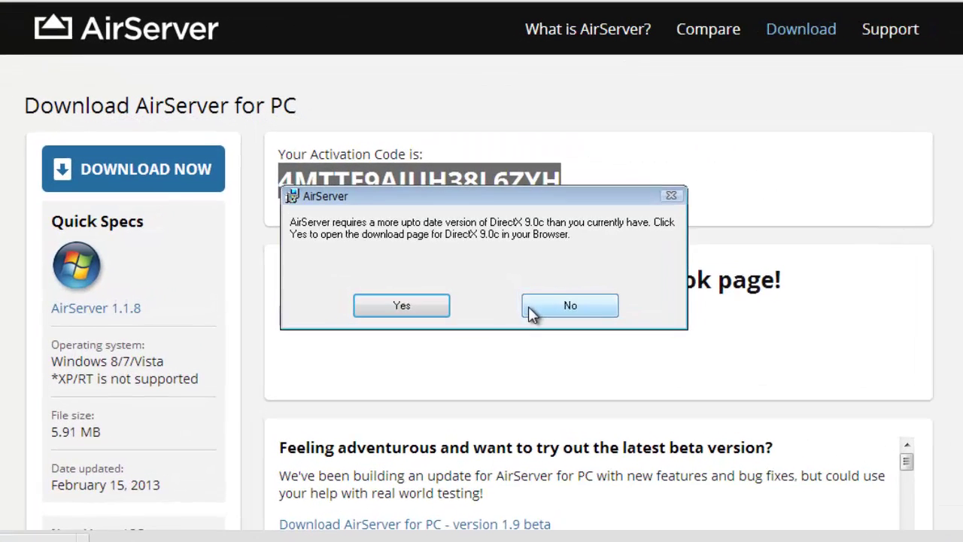
pyautogui.click(399, 307)
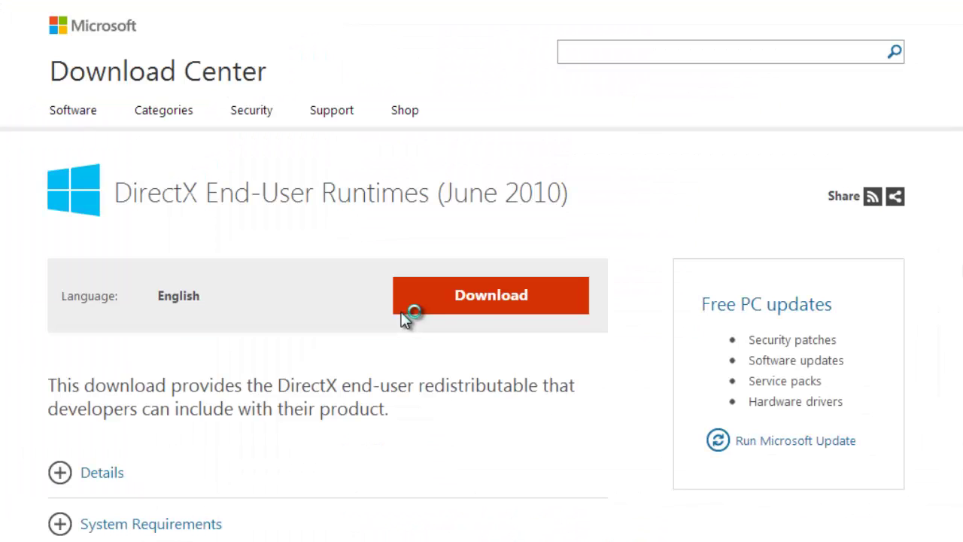
pyautogui.click(474, 297)
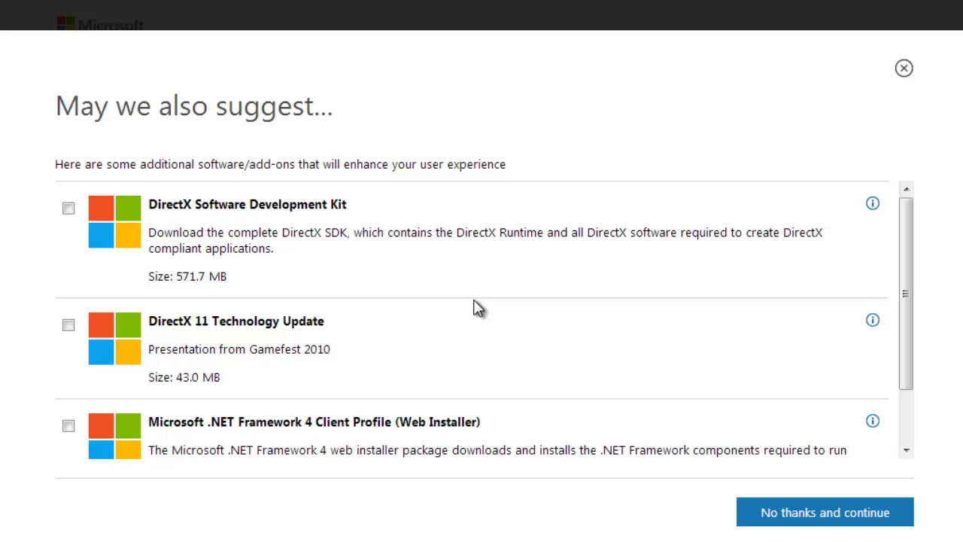
pyautogui.click(824, 515)
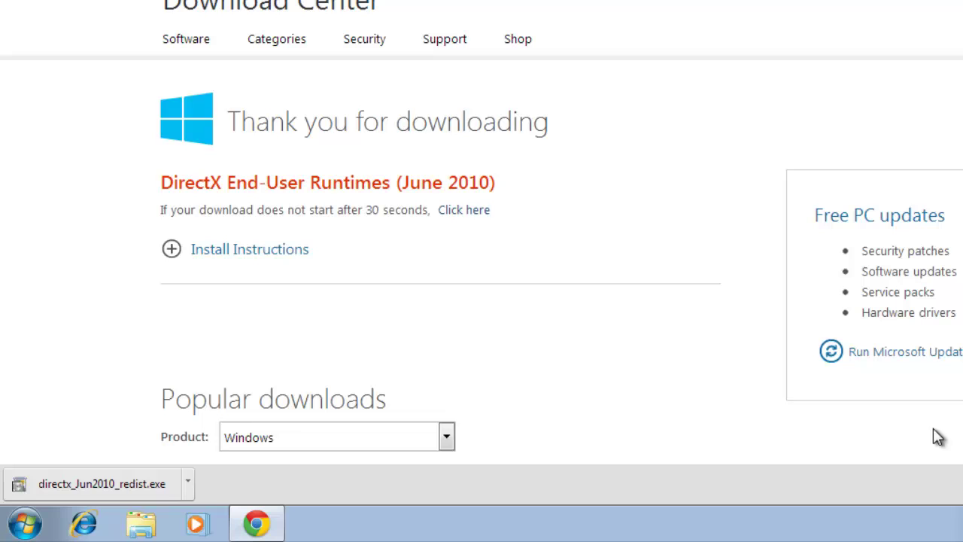
# Step: Run directx_Jun2010_redist.exe, accept the licence, and extract its files into Downloads
pyautogui.click(150, 476)
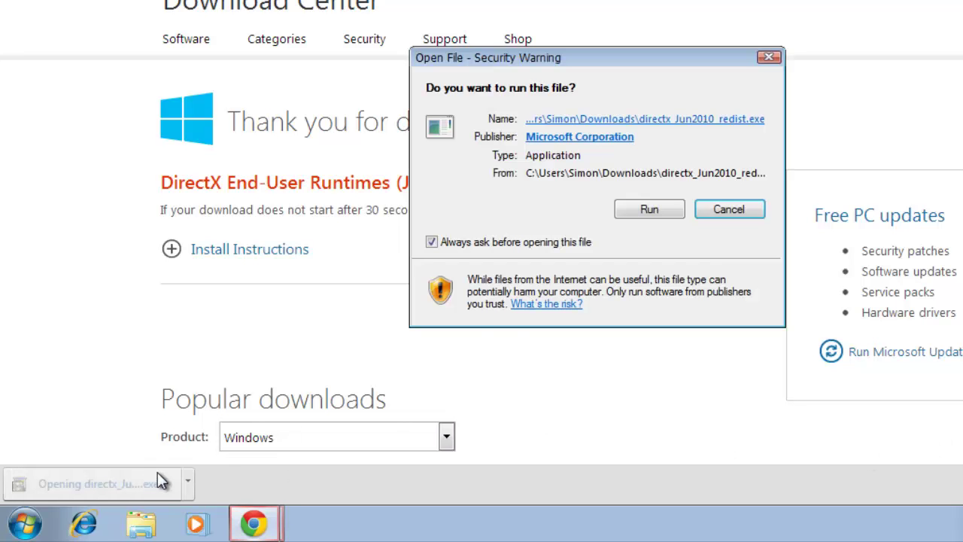
pyautogui.click(650, 211)
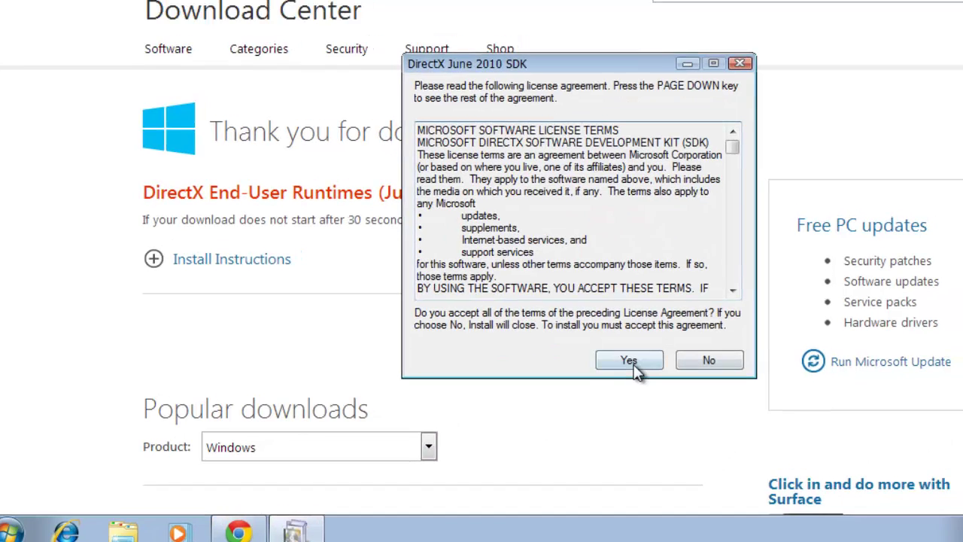
pyautogui.click(677, 320)
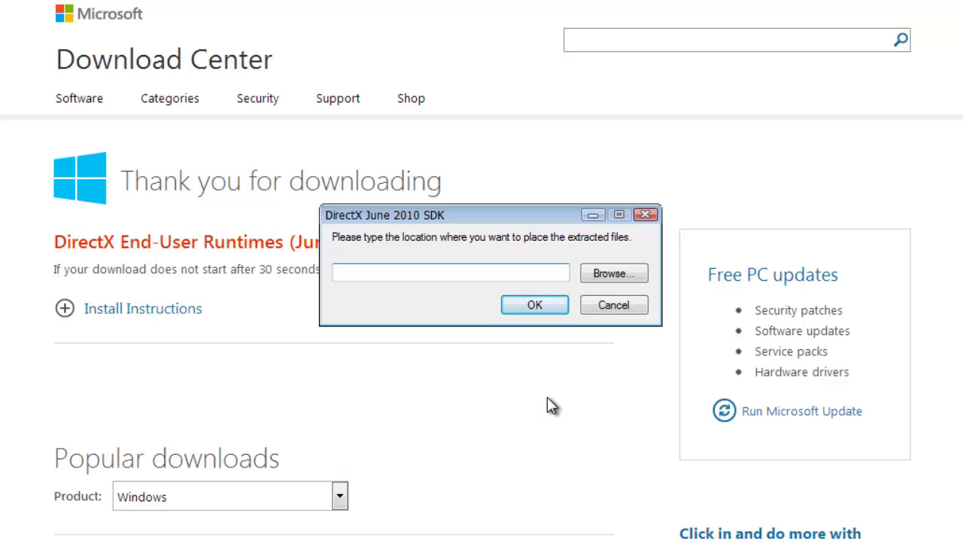
pyautogui.click(607, 273)
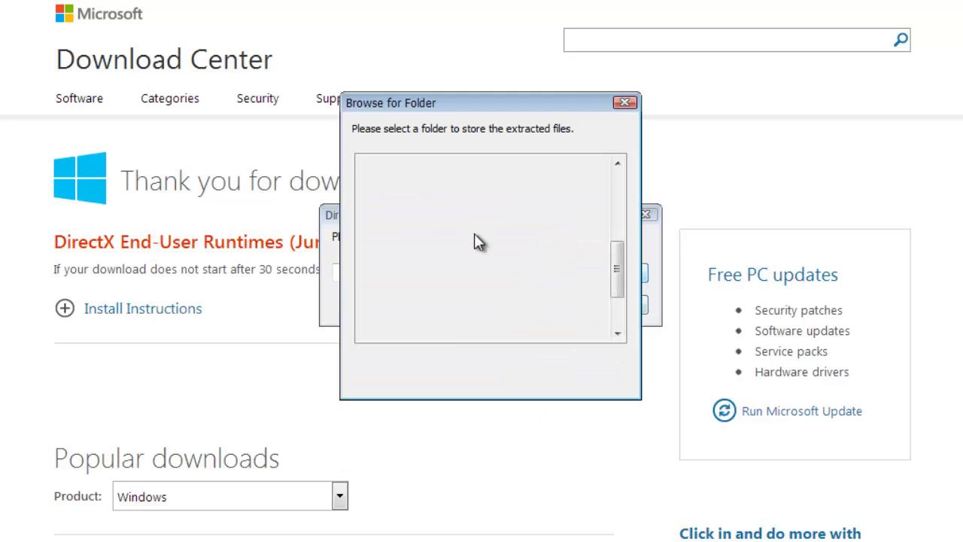
pyautogui.click(491, 248)
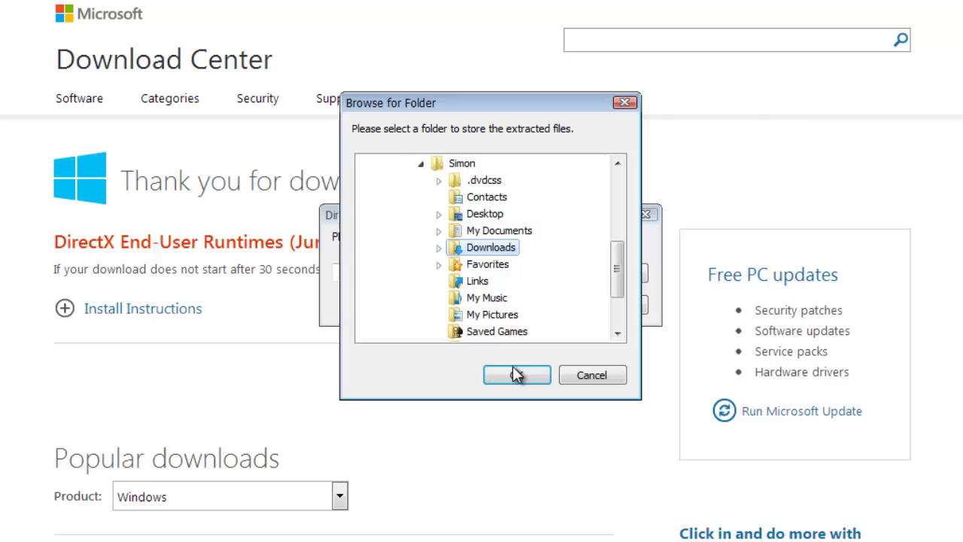
pyautogui.click(516, 375)
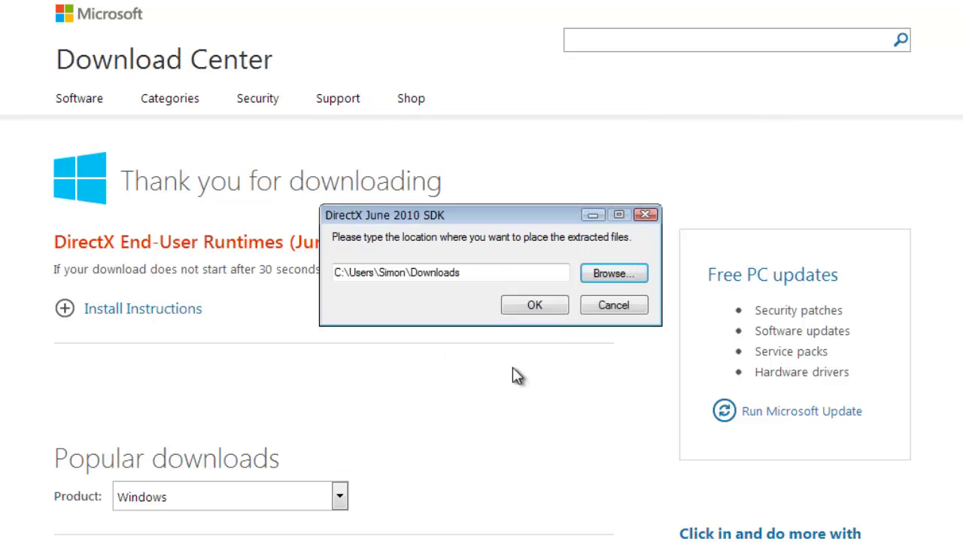
pyautogui.click(546, 311)
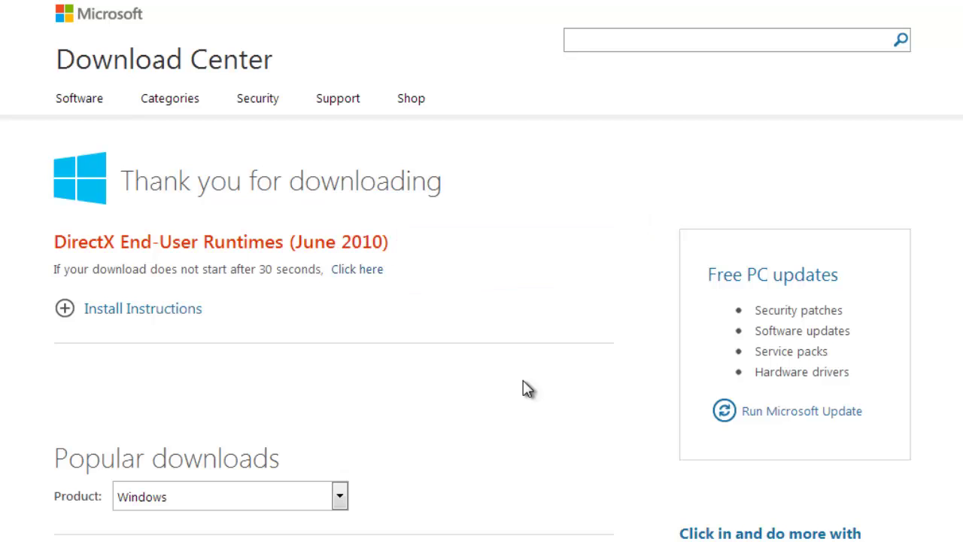
# Step: Find and launch DXSETUP in the Downloads folder
pyautogui.press('super+e')
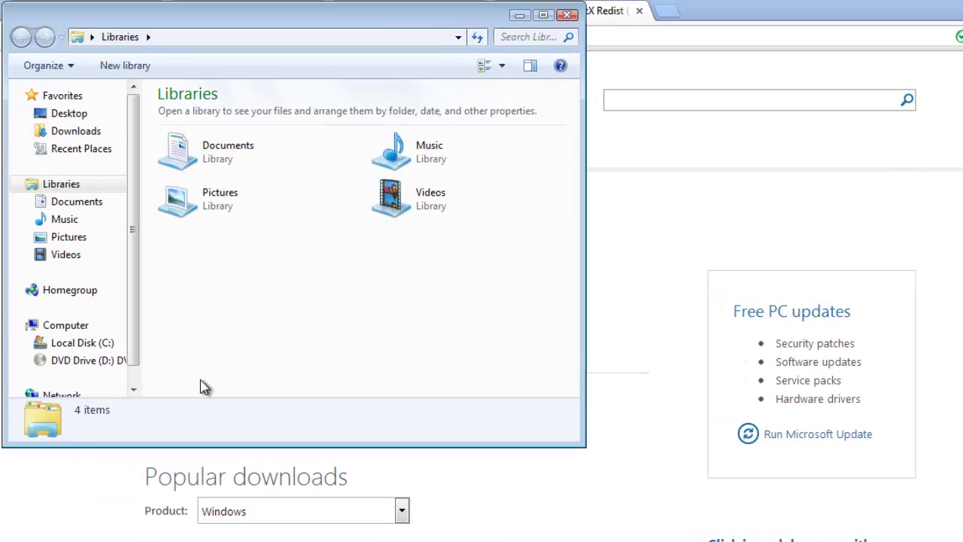
pyautogui.click(72, 132)
pyautogui.scroll(-2, 450, 227)
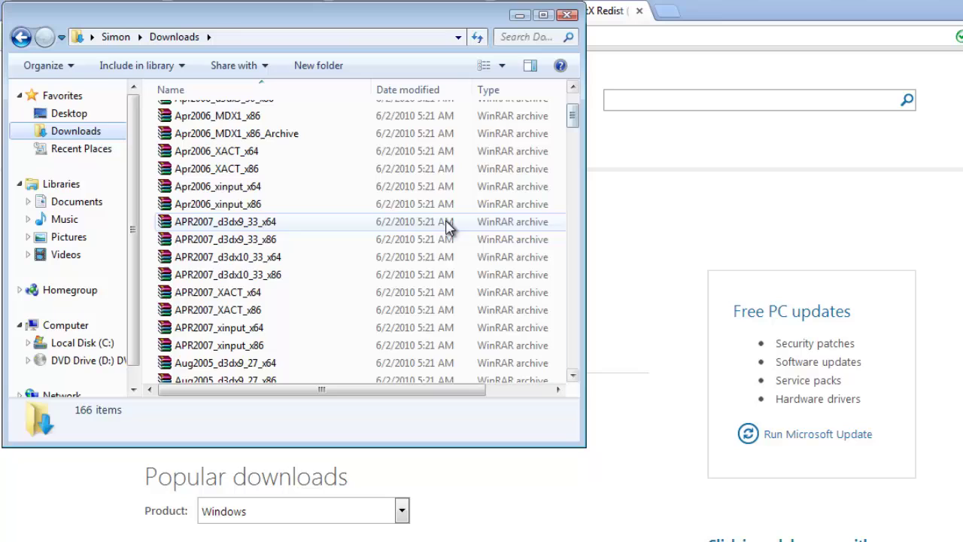
pyautogui.press('d')
pyautogui.press('Down')
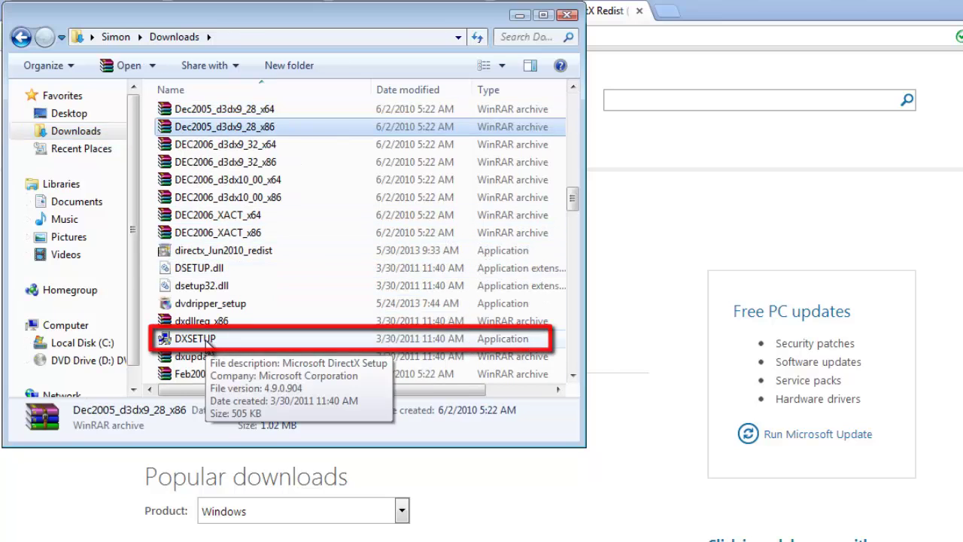
pyautogui.doubleClick(208, 340)
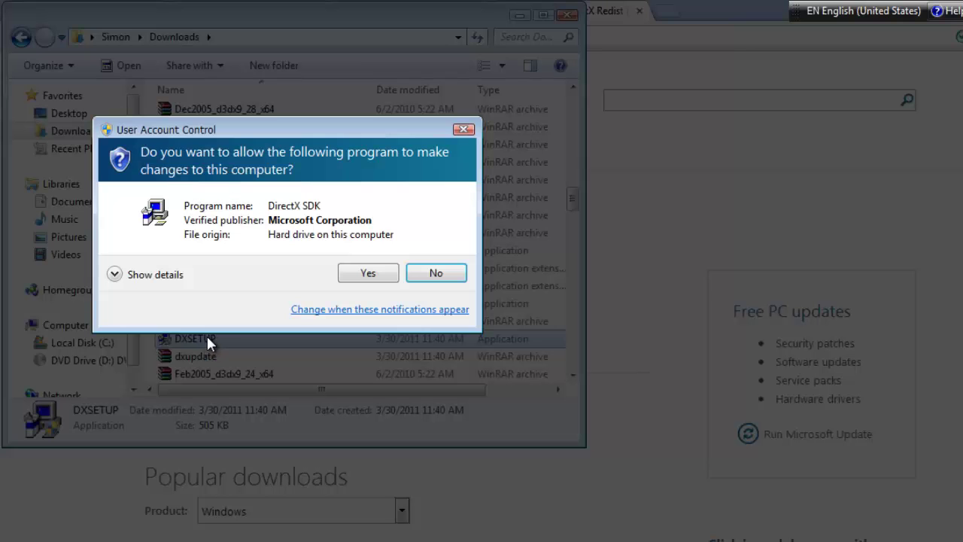
# Step: Accept the DirectX licence and install the runtime components through to completion
pyautogui.click(367, 275)
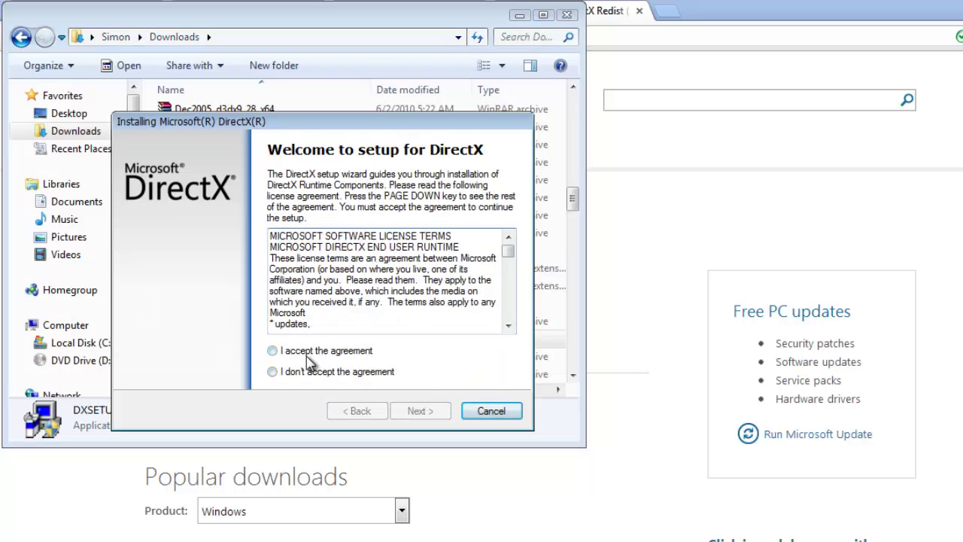
pyautogui.click(307, 354)
pyautogui.click(420, 412)
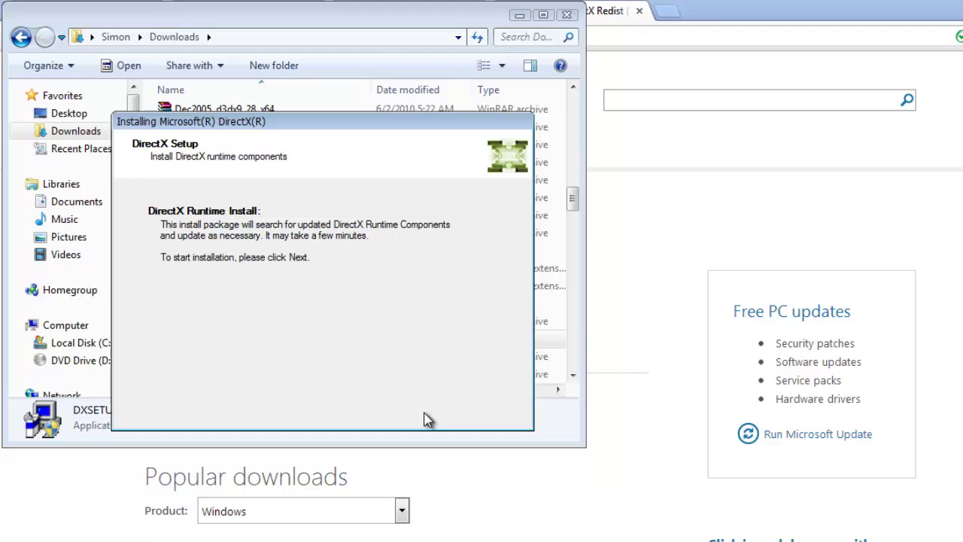
pyautogui.click(420, 411)
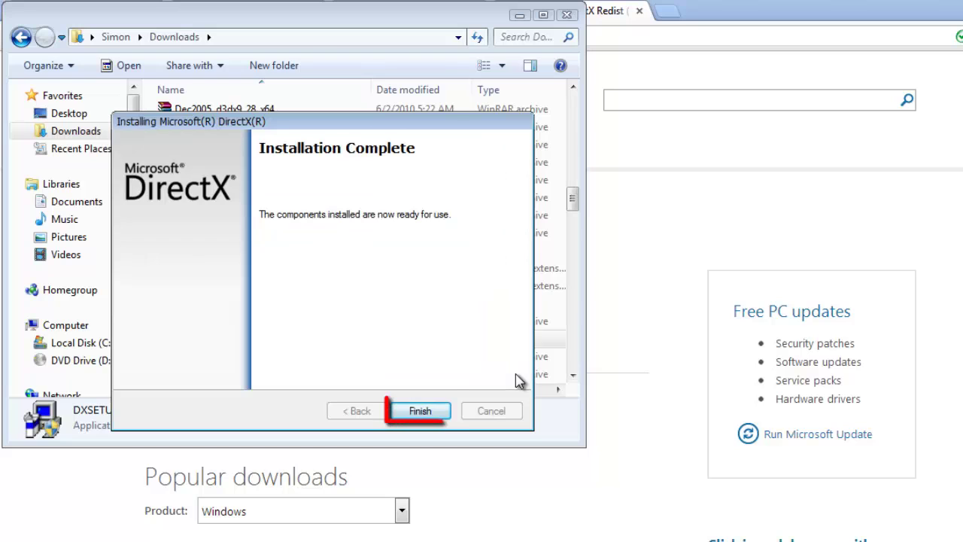
pyautogui.click(419, 412)
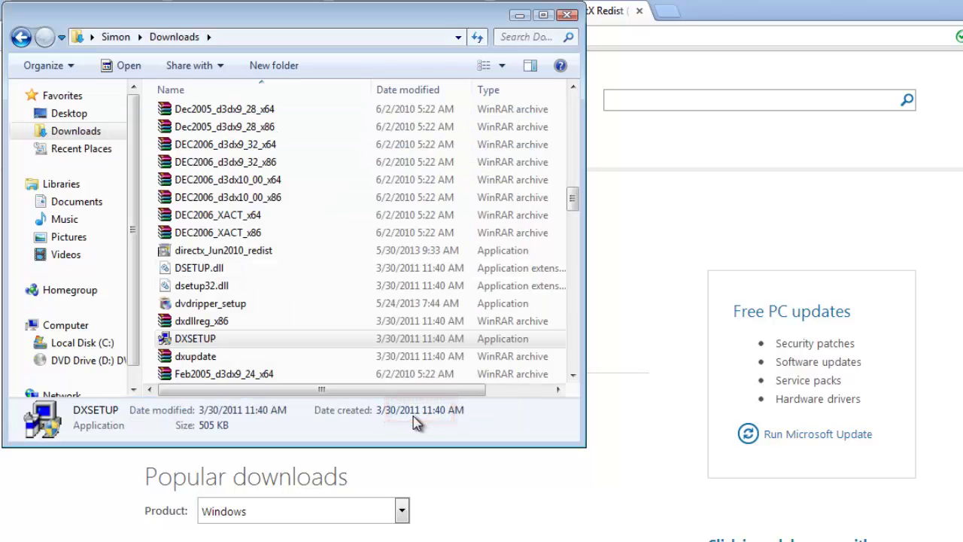
# Step: Launch the downloaded AirServer-1.1.8 installer package
pyautogui.click(361, 250)
pyautogui.moveTo(572, 197); pyautogui.dragTo(571, 105)
pyautogui.doubleClick(444, 139)
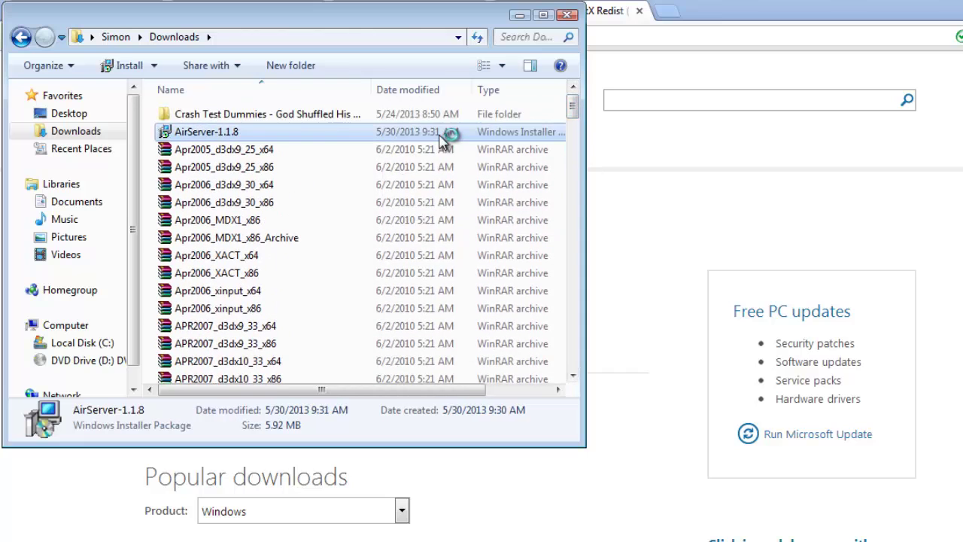
pyautogui.click(585, 309)
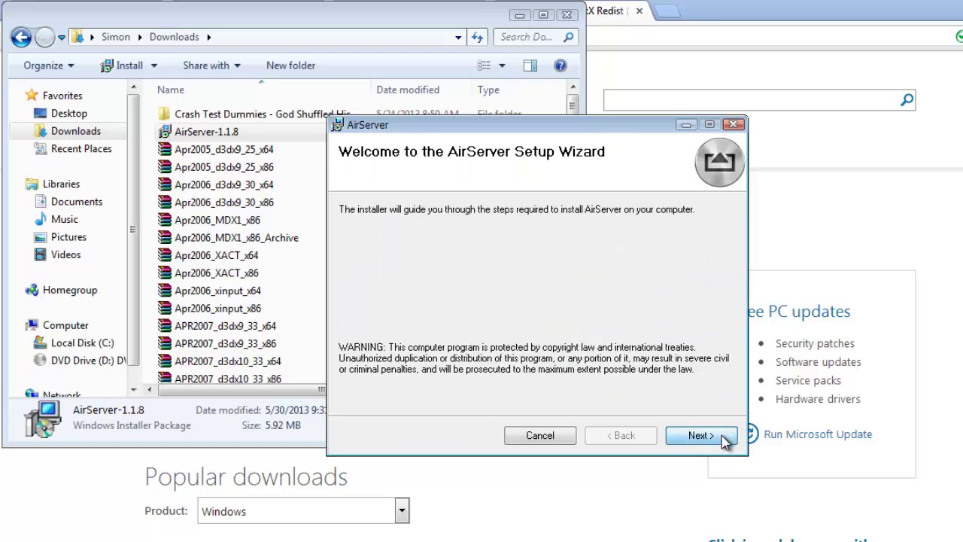
# Step: Install AirServer into the default folder, approving the permission prompt, and launch it
pyautogui.click(707, 436)
pyautogui.click(536, 401)
pyautogui.click(687, 438)
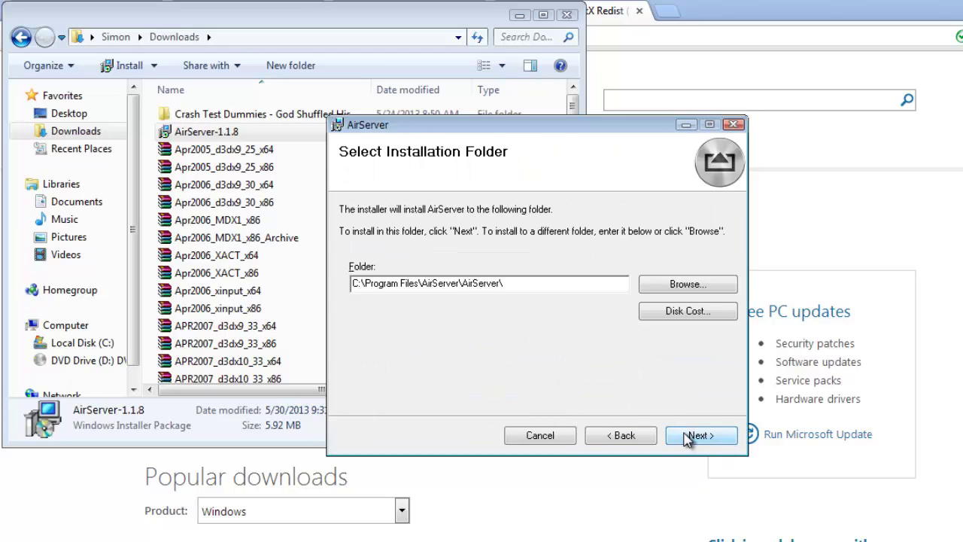
pyautogui.click(687, 437)
pyautogui.click(688, 437)
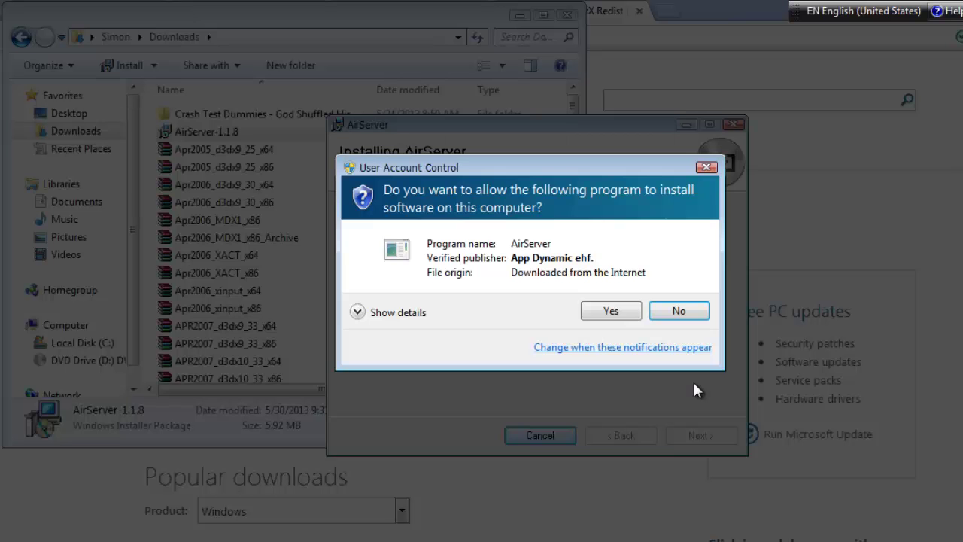
pyautogui.click(611, 311)
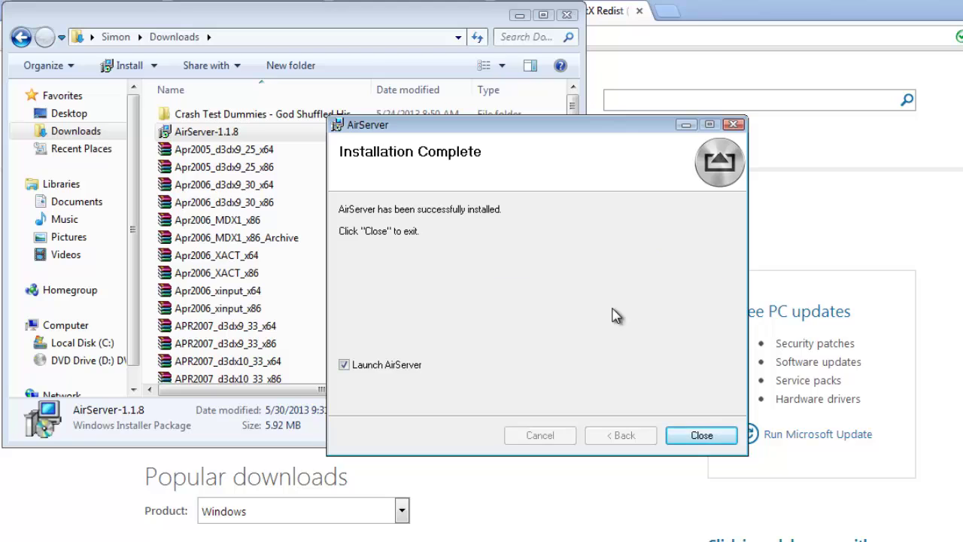
pyautogui.click(704, 435)
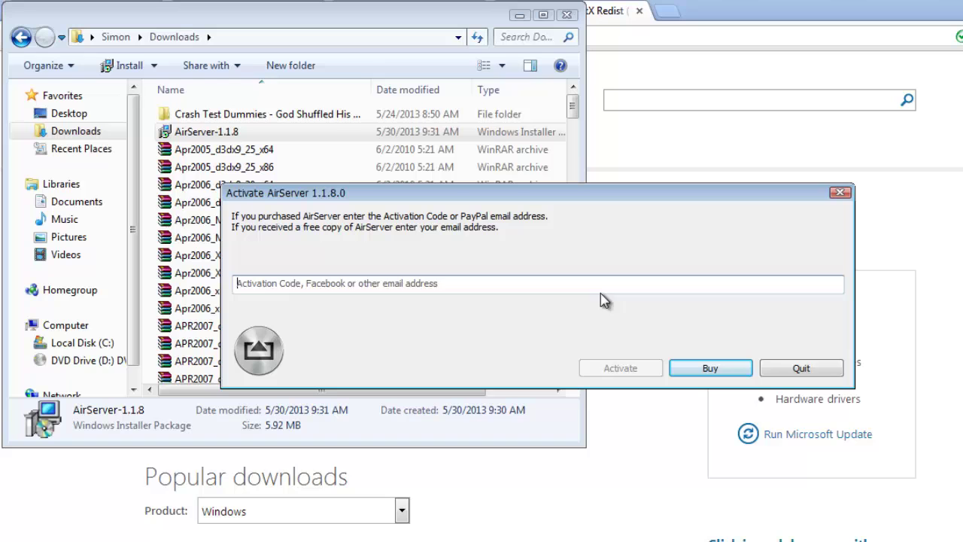
# Step: Paste the copied activation code into AirServer, activate it, and close the confirmation
pyautogui.click(605, 285)
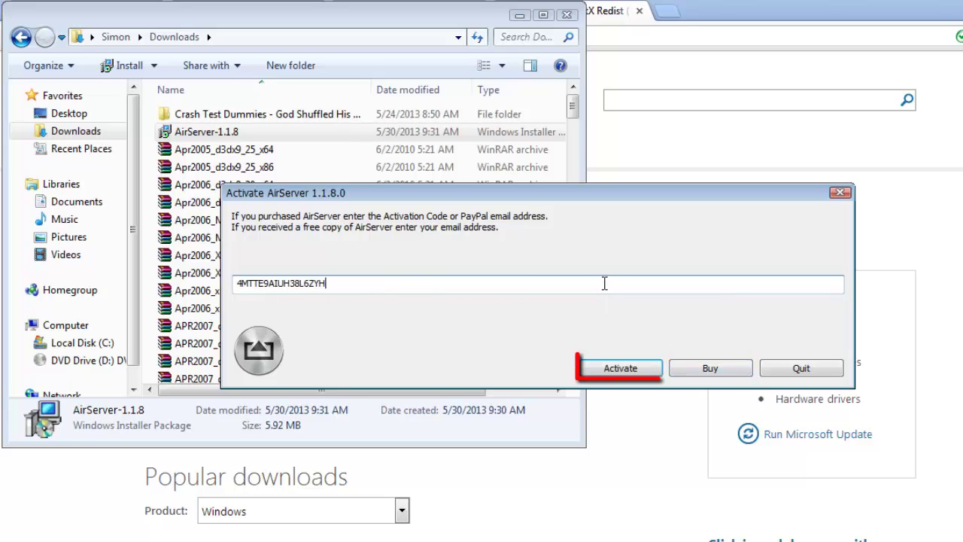
pyautogui.click(644, 370)
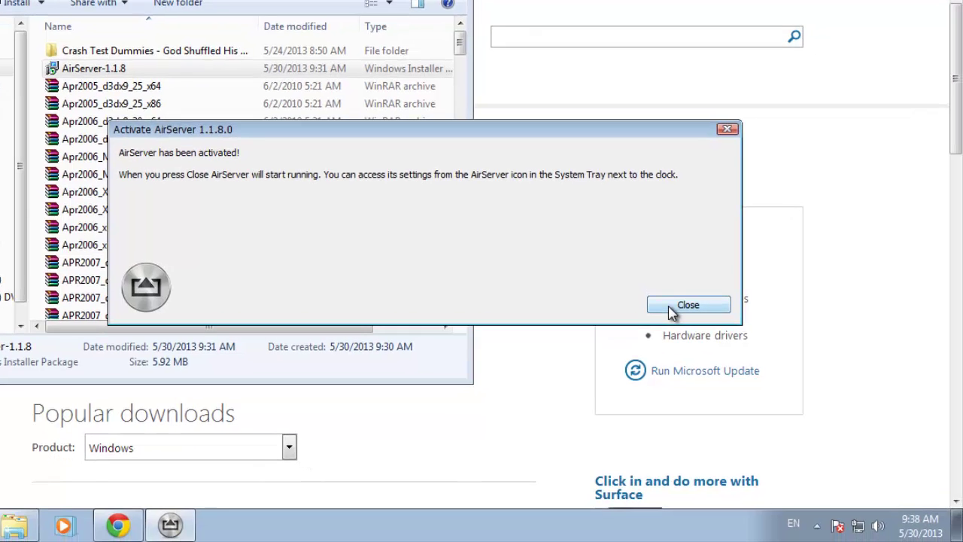
pyautogui.click(686, 305)
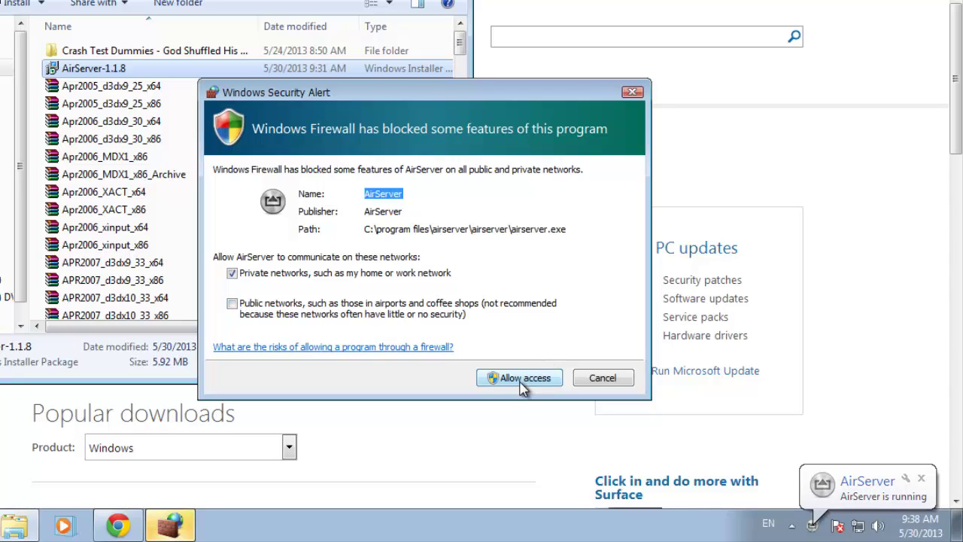
# Step: Allow AirServer on private networks and download Bonjour Print Services for Windows from Apple
pyautogui.click(523, 379)
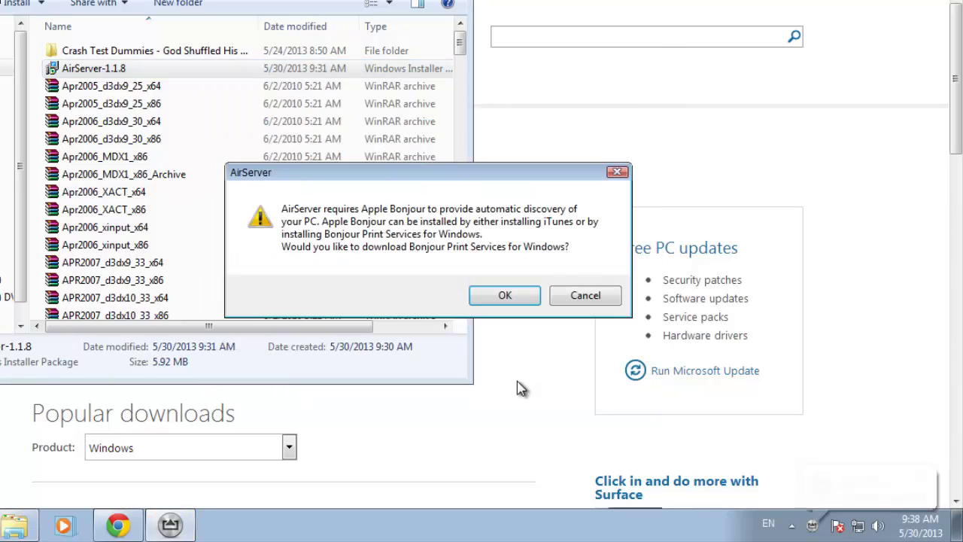
pyautogui.click(504, 296)
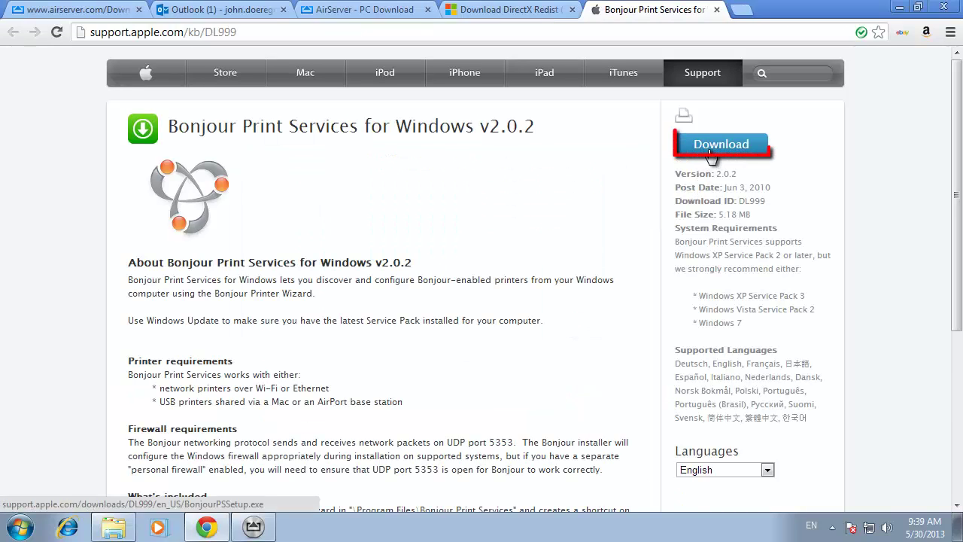
pyautogui.click(711, 150)
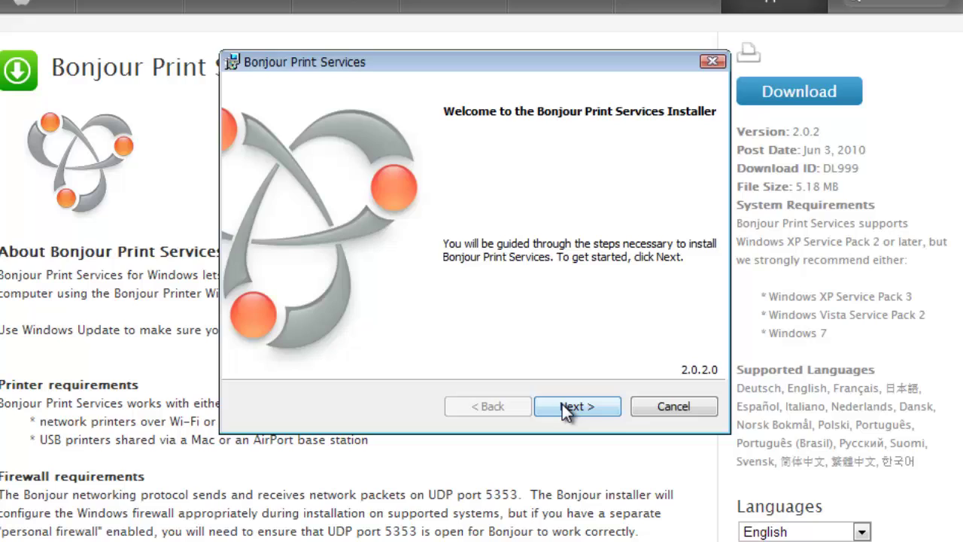
# Step: Install Bonjour Print Services with default options, accepting the licence and permission prompt
pyautogui.click(562, 406)
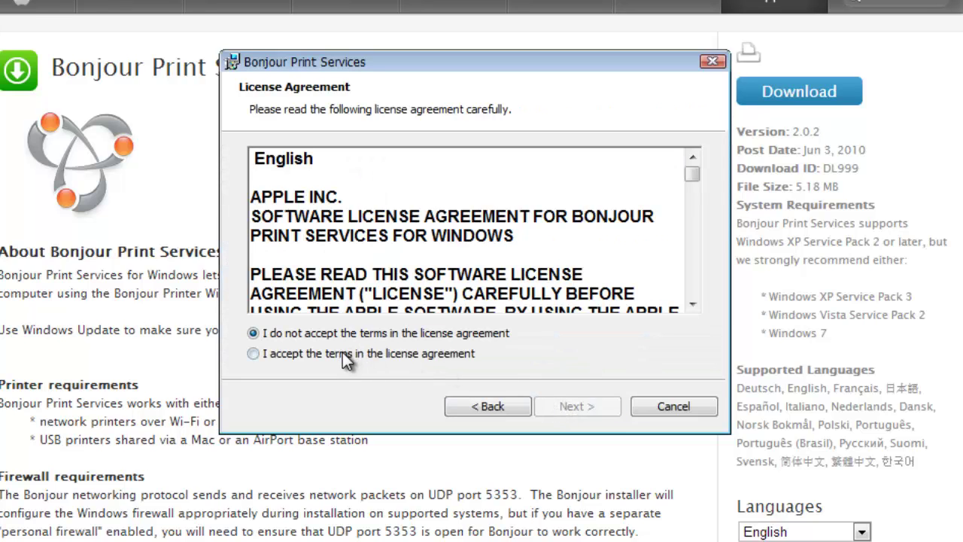
pyautogui.click(344, 353)
pyautogui.click(597, 405)
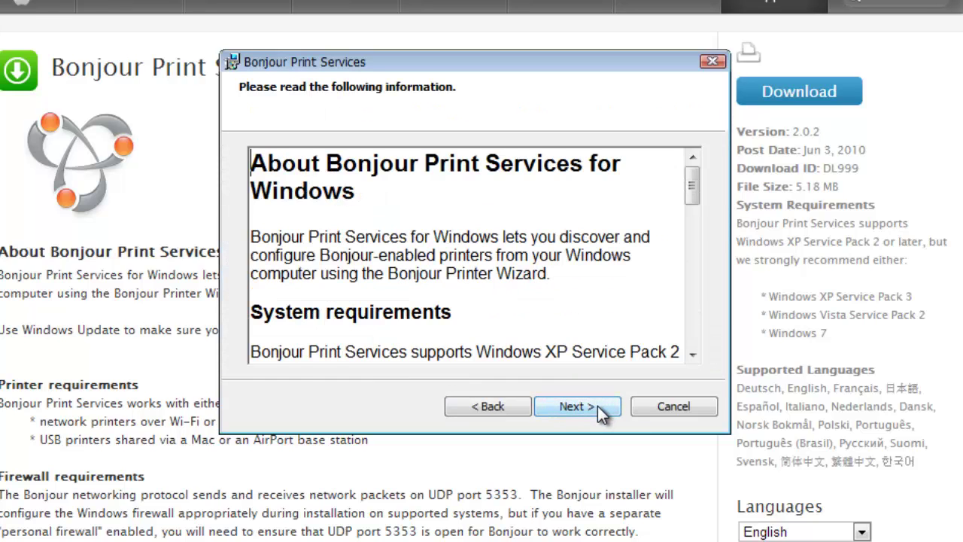
pyautogui.click(598, 406)
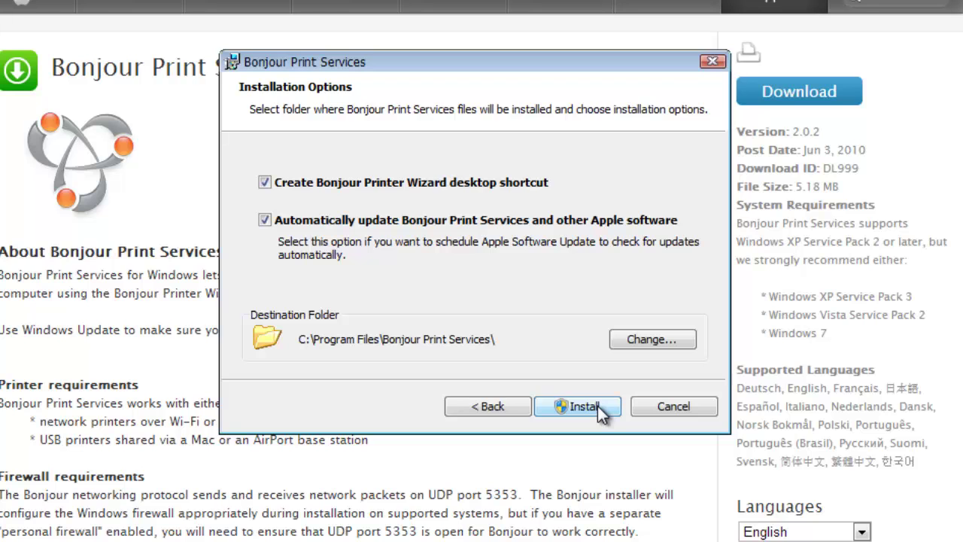
pyautogui.click(584, 407)
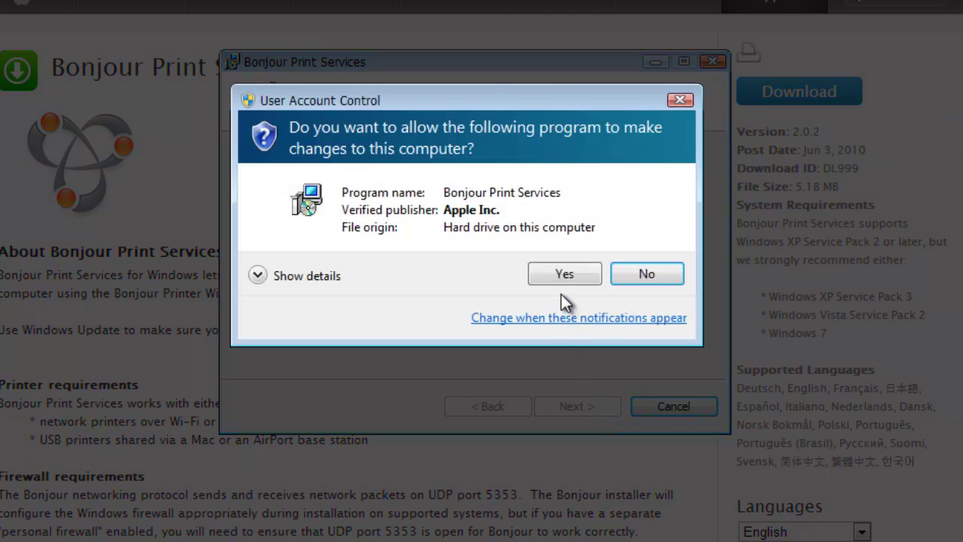
pyautogui.click(560, 282)
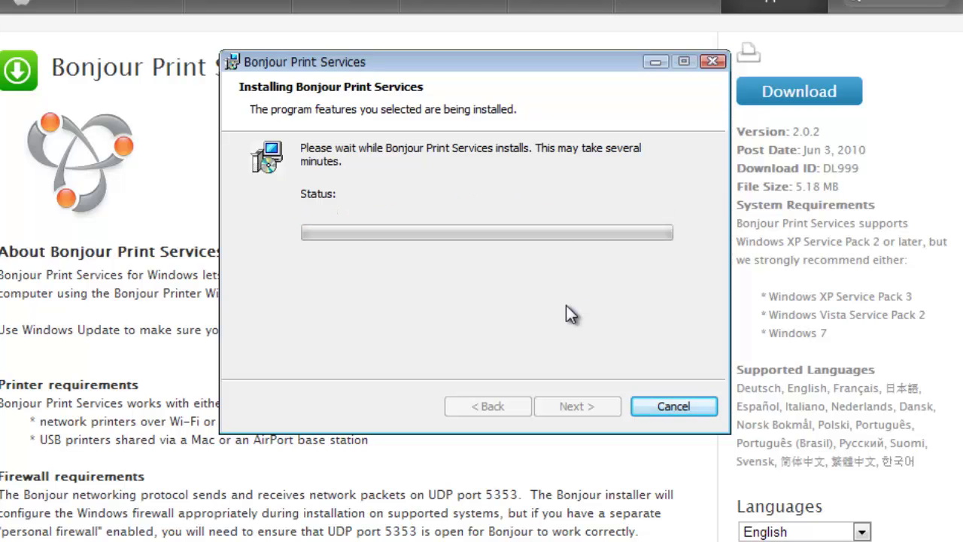
pyautogui.press('Return')
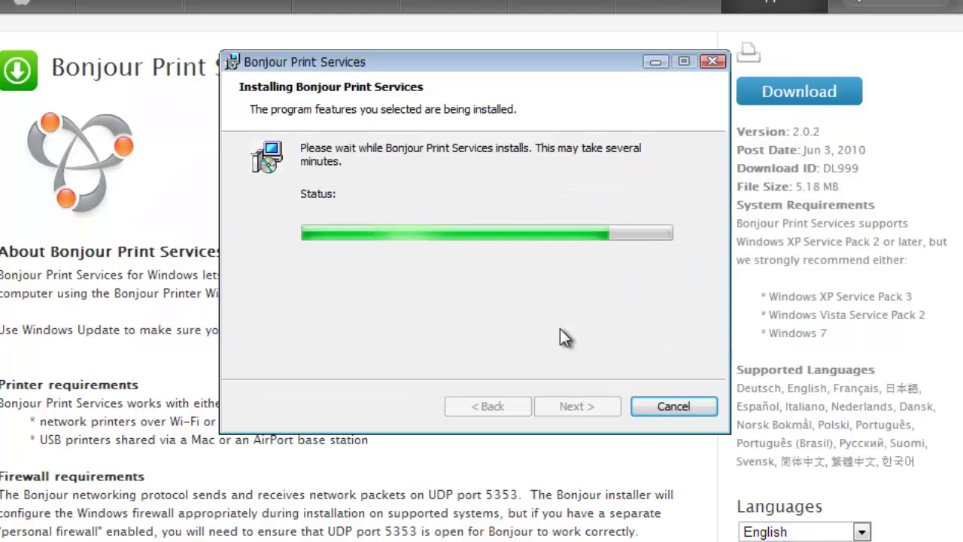
pyautogui.click(576, 407)
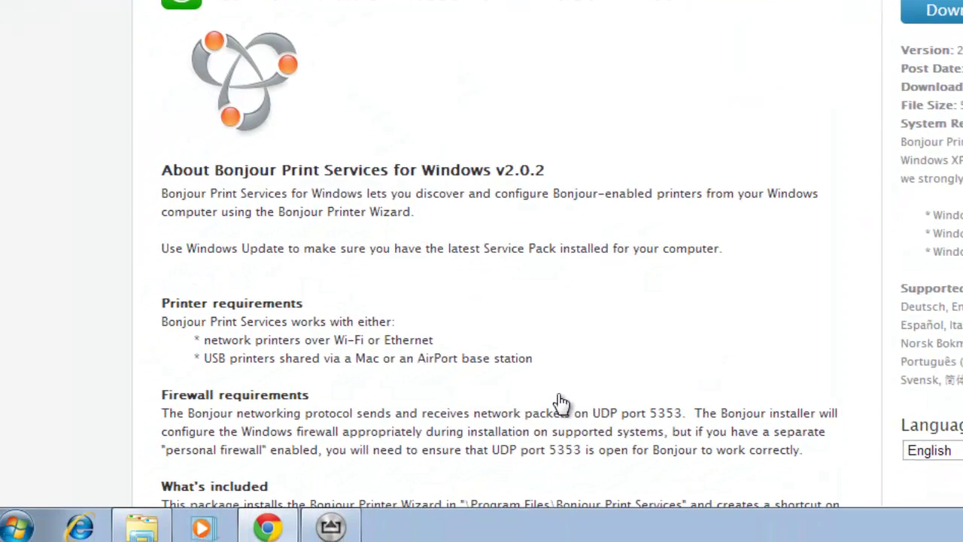
# Step: Relaunch AirServer, dismiss the socket error 10048 failure, and open its tray icon menu
pyautogui.click(342, 521)
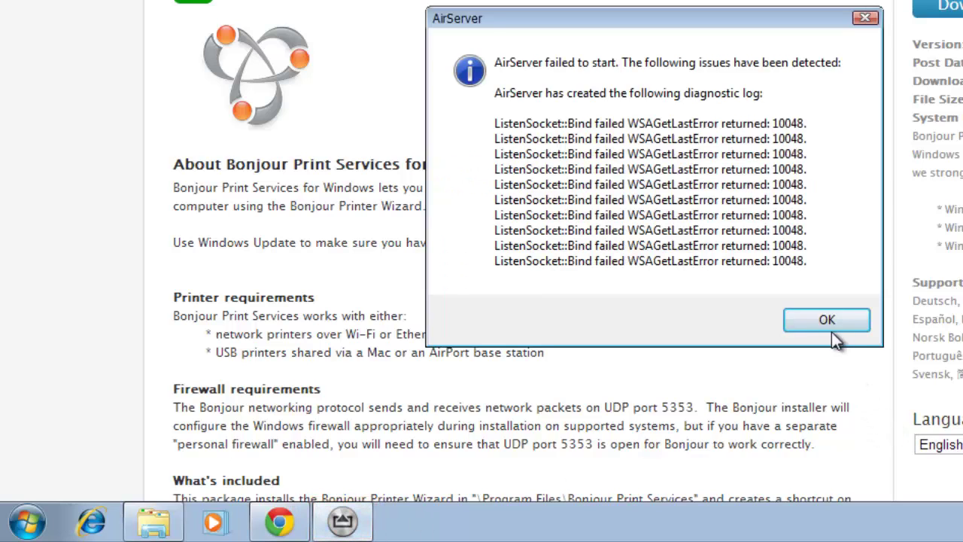
pyautogui.click(830, 330)
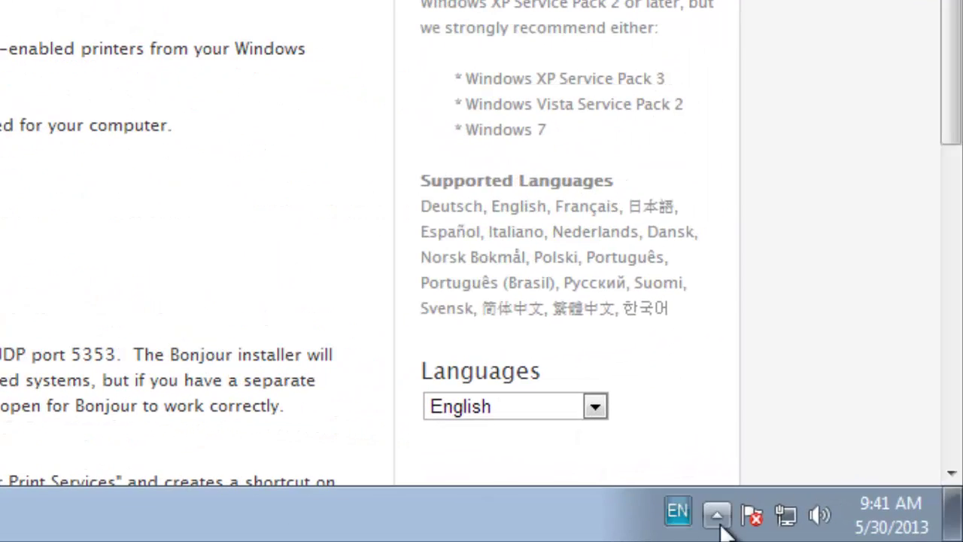
pyautogui.click(719, 519)
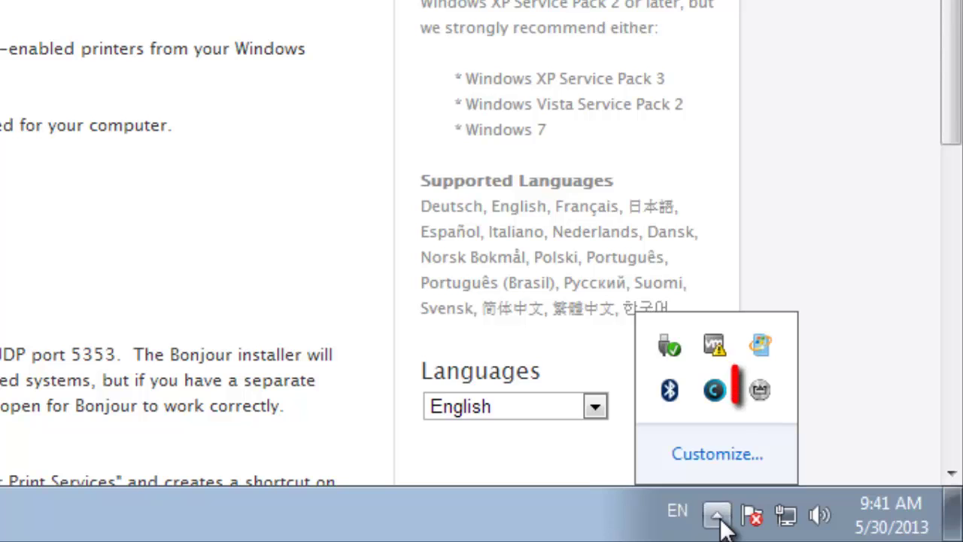
pyautogui.rightClick(760, 389)
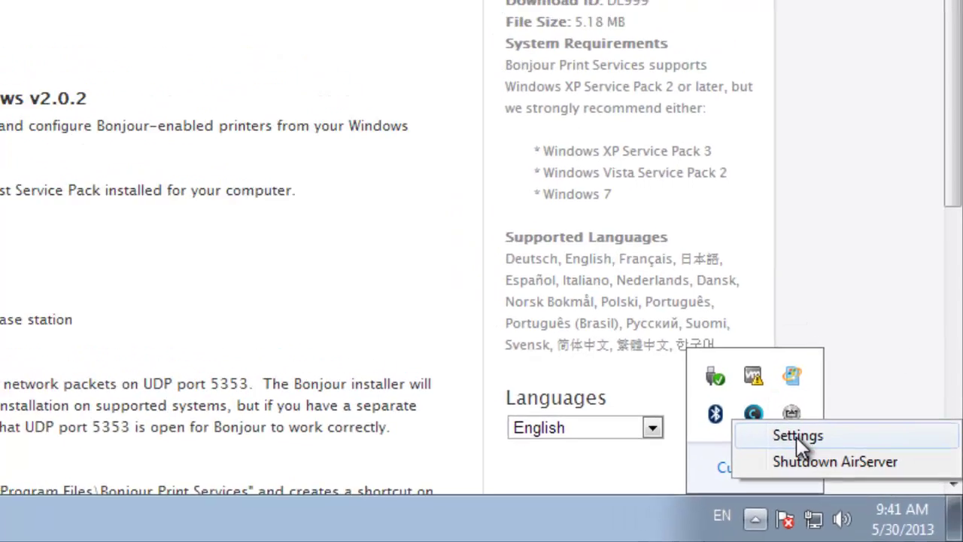
# Step: Open AirServer's settings and trigger Rebroadcast on the General tab so the iPad finds it
pyautogui.click(797, 437)
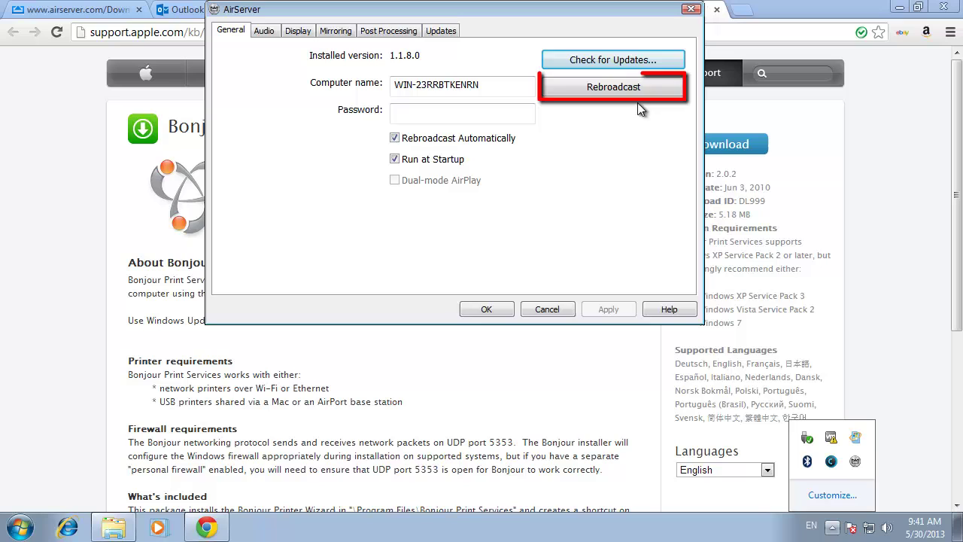
pyautogui.click(636, 105)
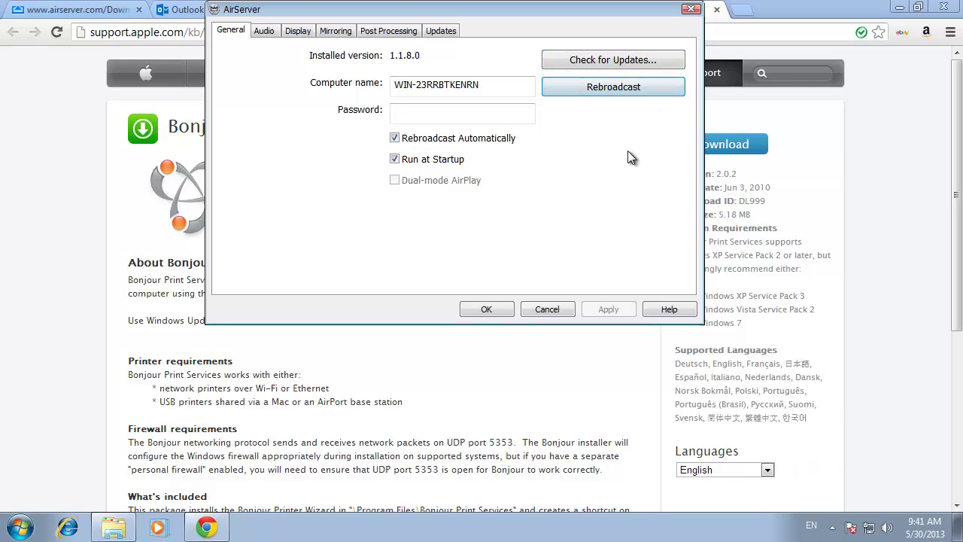